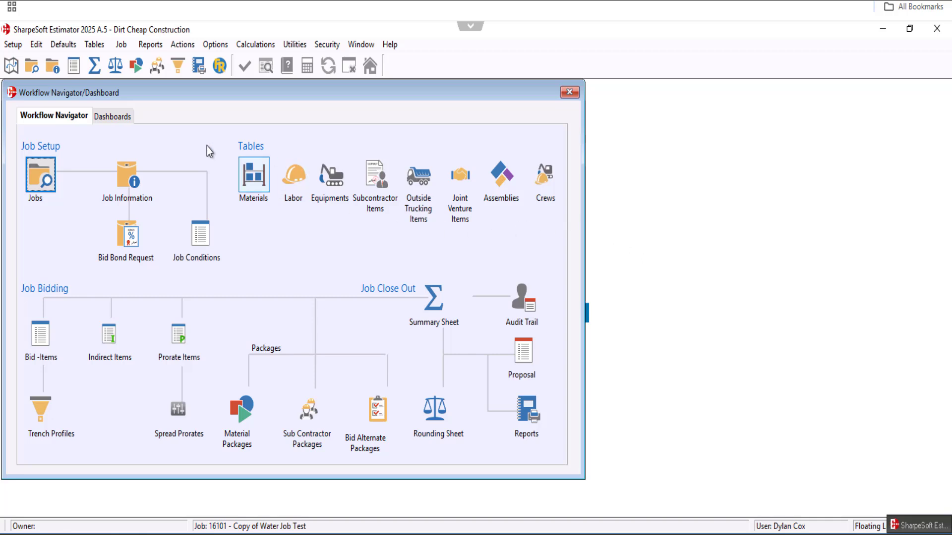
- Open the job's summary sheet, check its totals, and show the custom markup spread
{"action": "left_click", "coordinate": [94, 66]}
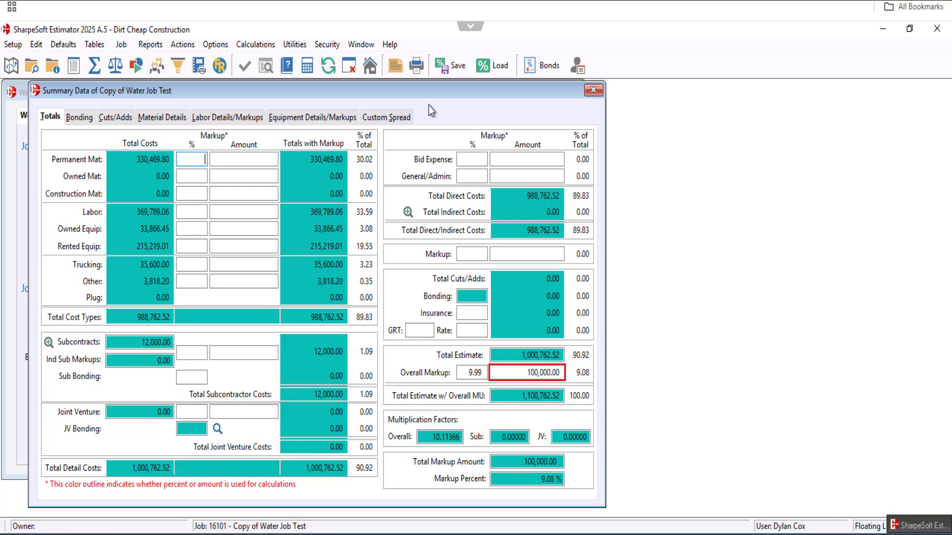
{"action": "left_click", "coordinate": [394, 118]}
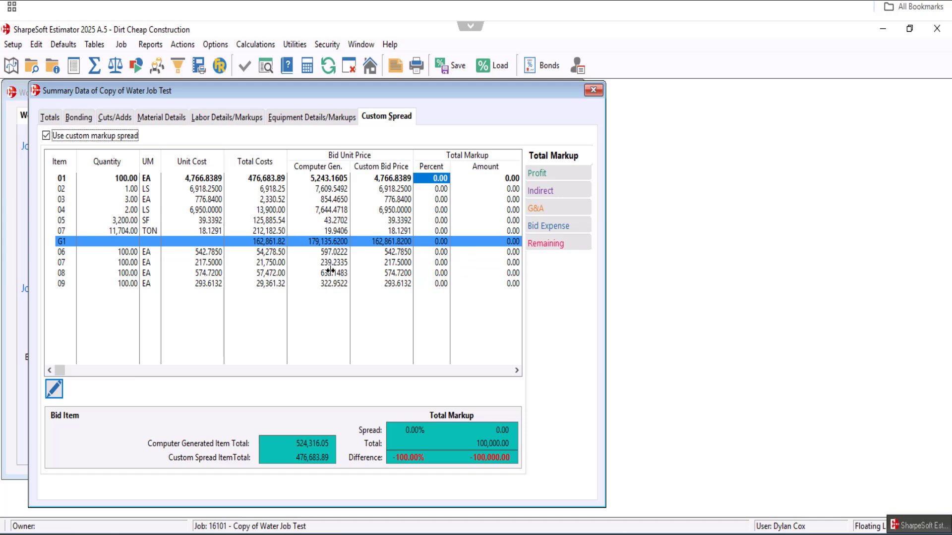
{"action": "left_click", "coordinate": [50, 117]}
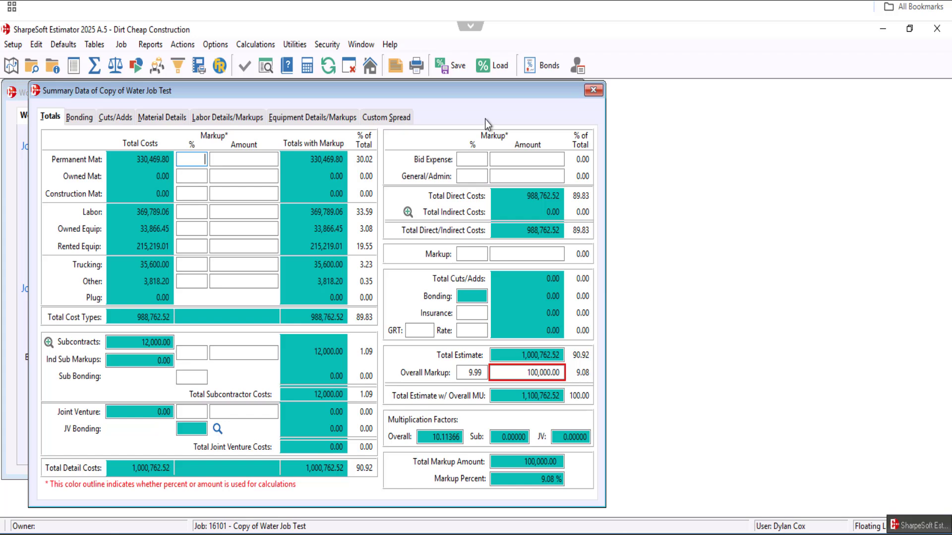
{"action": "left_click", "coordinate": [391, 124]}
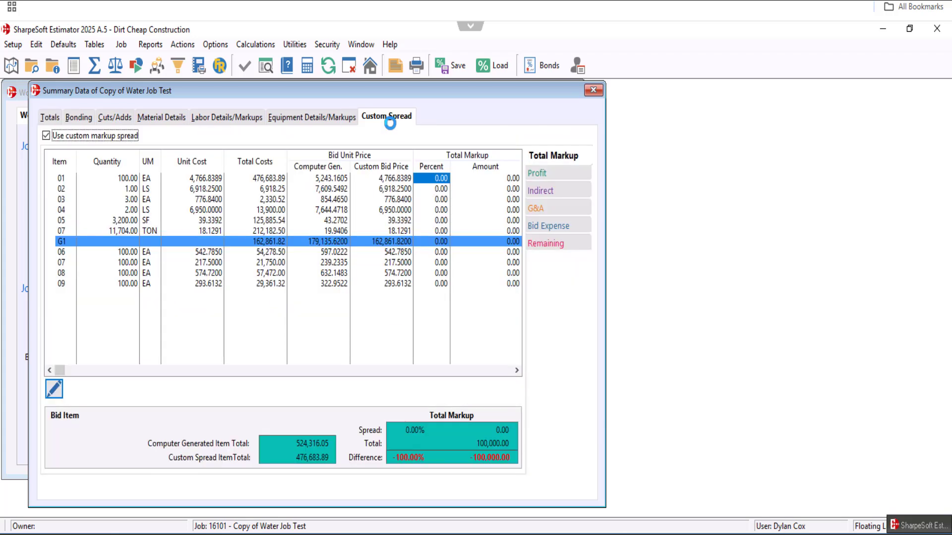
- View the G&A portion of the custom spread, and return to the Total Markup spread
{"action": "left_click", "coordinate": [569, 212]}
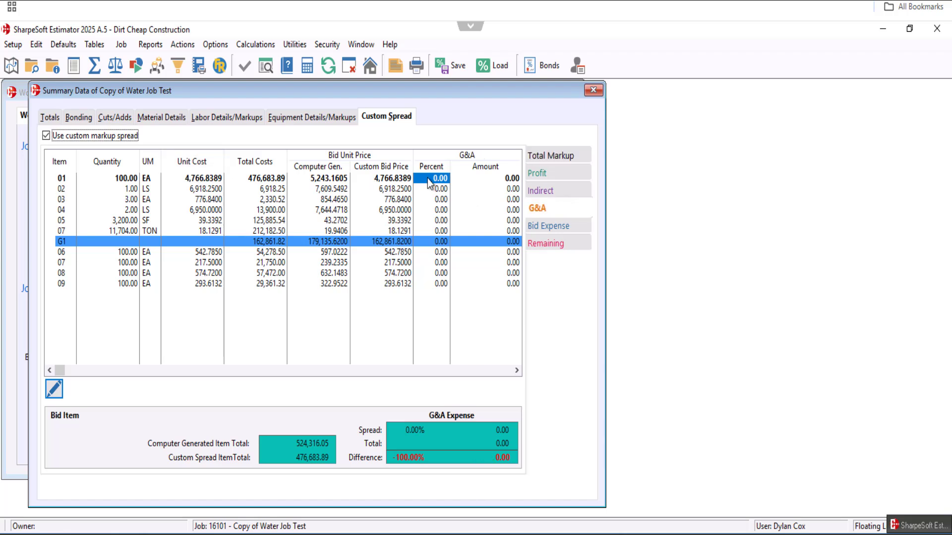
{"action": "left_click", "coordinate": [530, 155]}
{"action": "left_click_drag", "start_coordinate": [498, 93], "coordinate": [522, 91]}
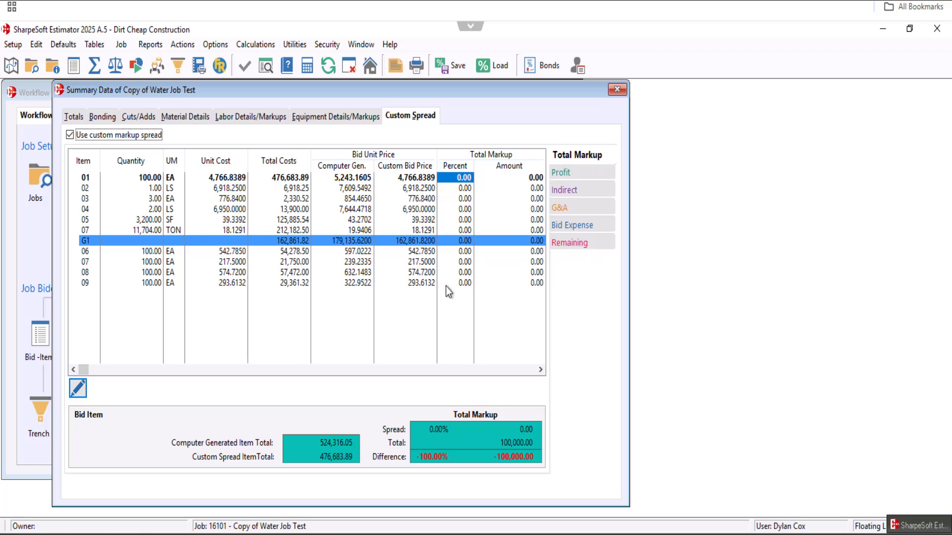
- Set the Total Markup percentage to 50 for bid item 01 and for item 04, Clearing And Grubbing
{"action": "key", "text": "Tab"}
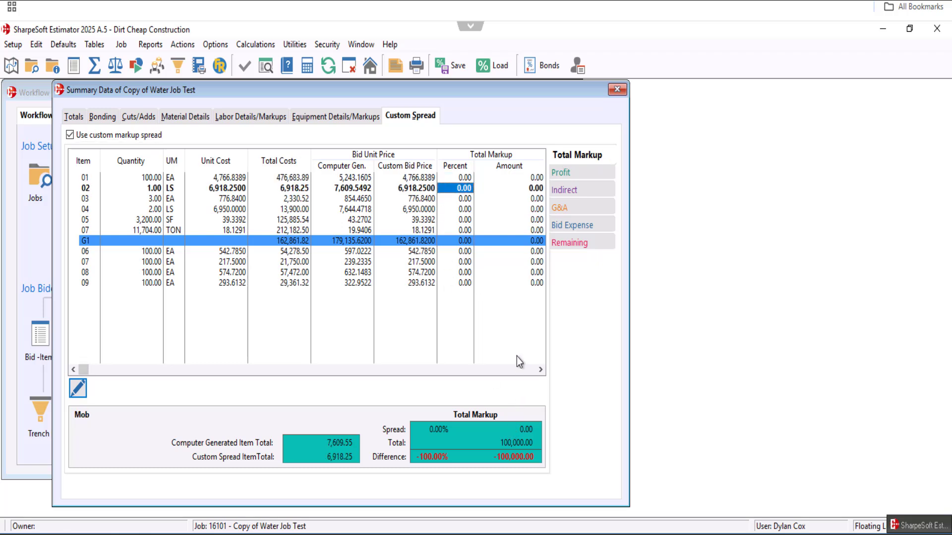
{"action": "key", "text": "Up"}
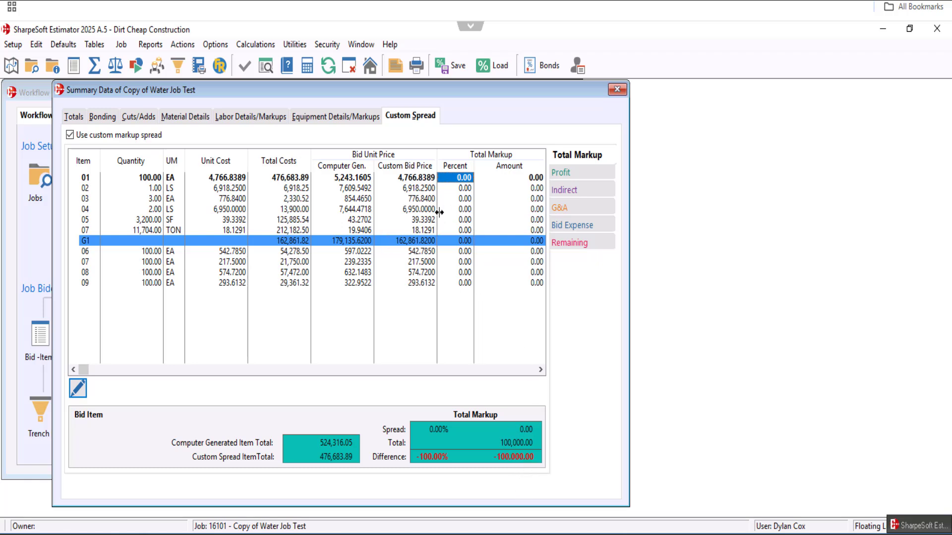
{"action": "type", "text": "50"}
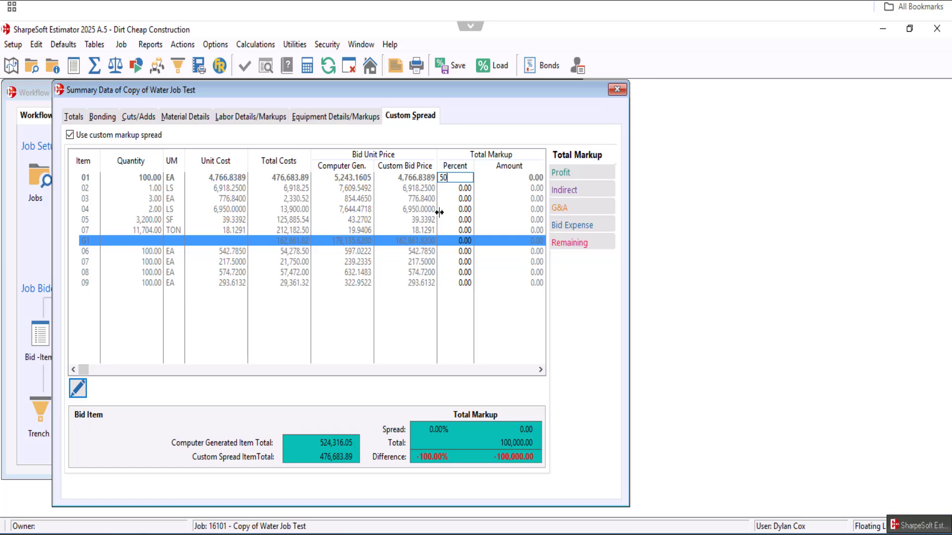
{"action": "key", "text": "Return"}
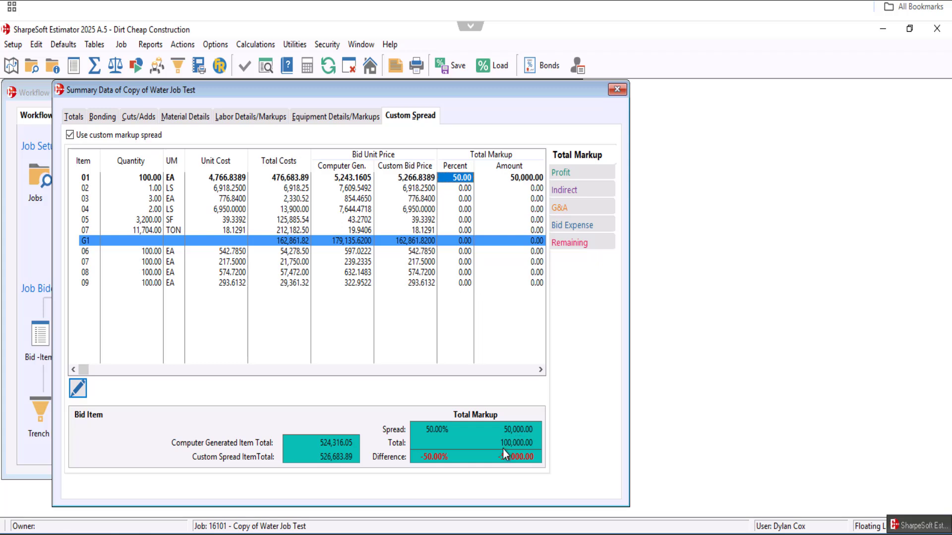
{"action": "left_click", "coordinate": [450, 208]}
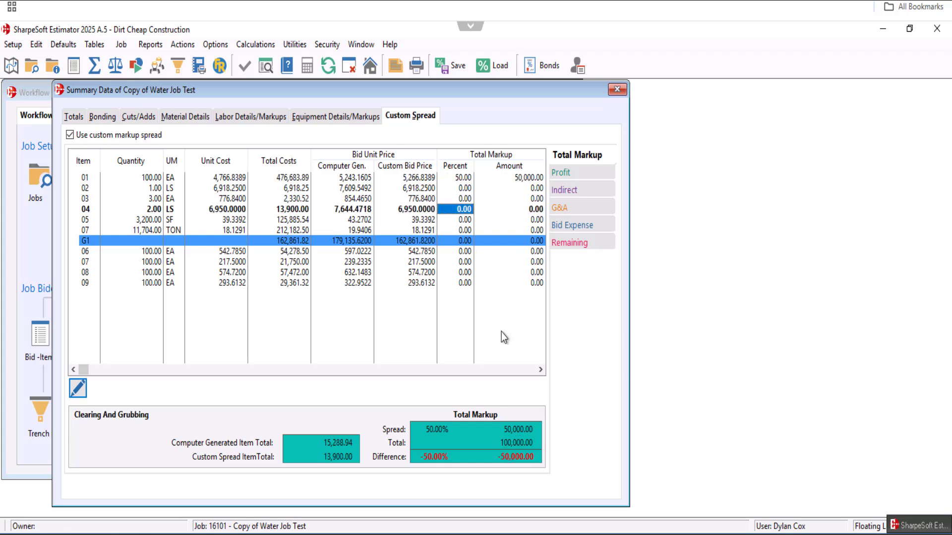
{"action": "type", "text": "50"}
{"action": "key", "text": "Return"}
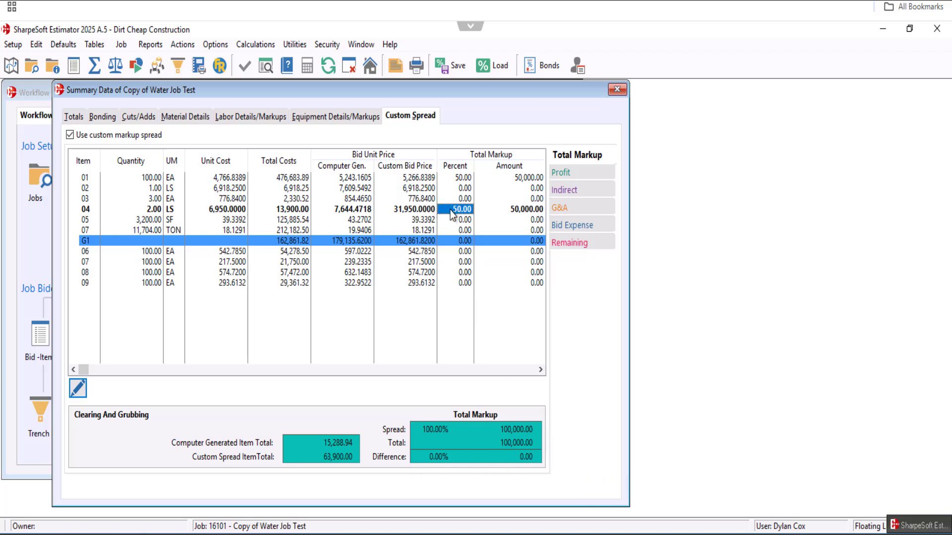
- Reset the Total Markup percentages of bid items 04 and 01 to 0
{"action": "type", "text": "0"}
{"action": "left_click", "coordinate": [466, 178]}
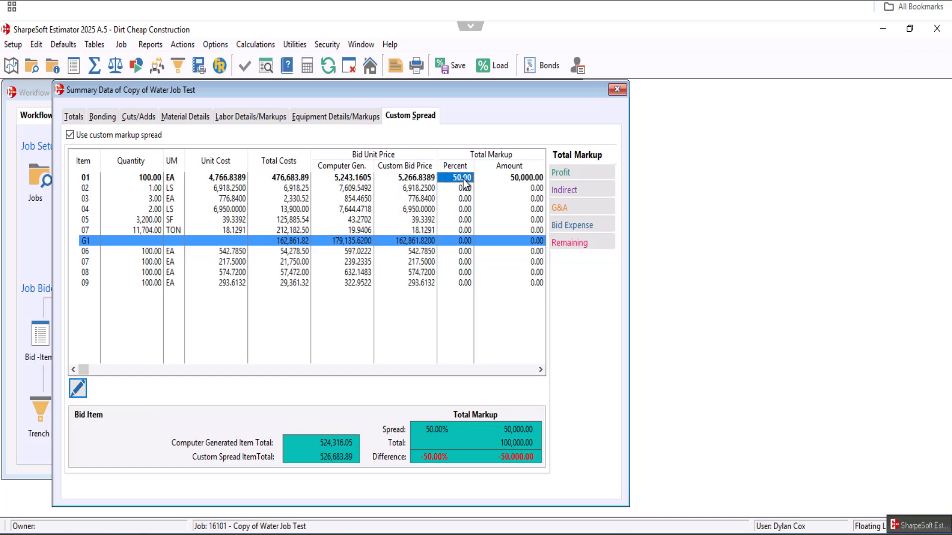
{"action": "type", "text": "0"}
{"action": "key", "text": "Return"}
- Compare the Profit and Total Markup spreads with the overall markup on the summary totals
{"action": "left_click", "coordinate": [564, 173]}
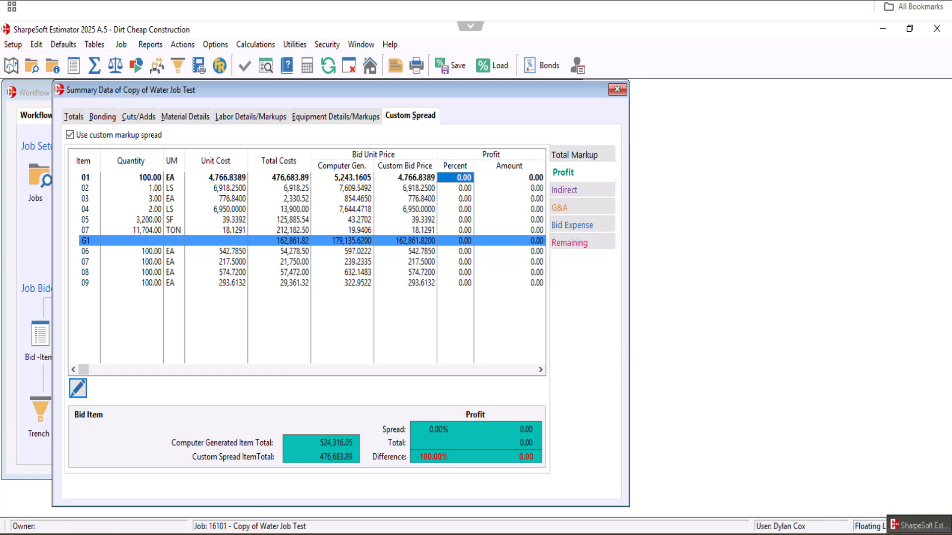
{"action": "left_click", "coordinate": [78, 115]}
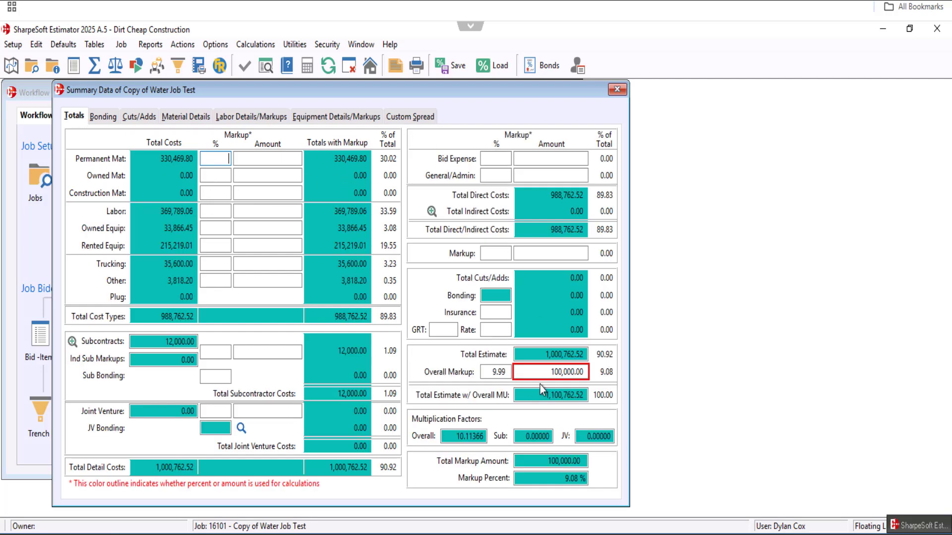
{"action": "left_click", "coordinate": [400, 115]}
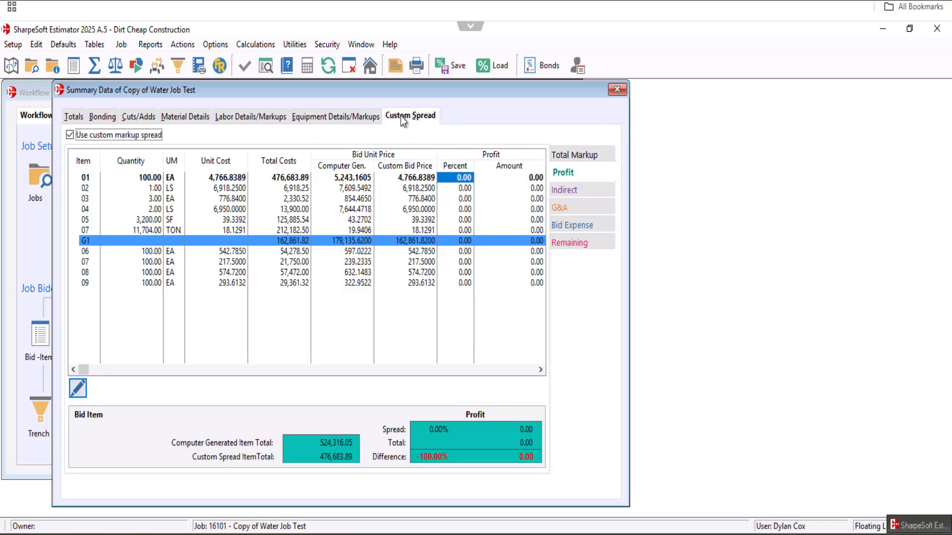
{"action": "left_click", "coordinate": [559, 157]}
{"action": "left_click", "coordinate": [83, 117]}
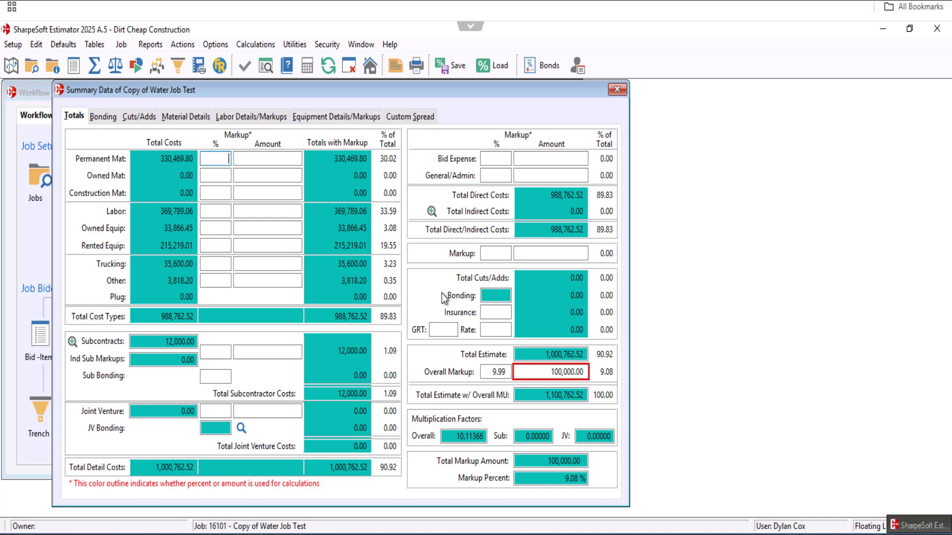
{"action": "left_click", "coordinate": [401, 119]}
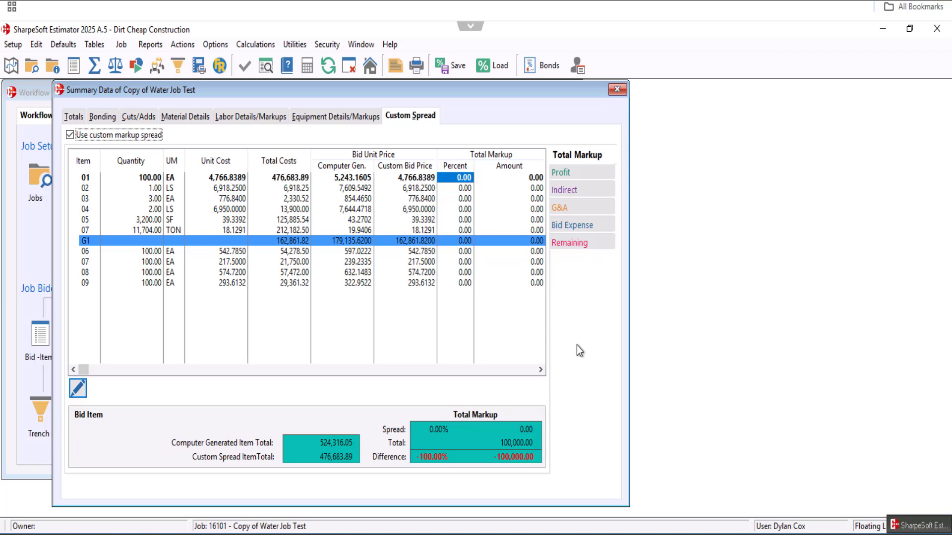
- Set the Total Markup percentage to 20 for item 02, Mob, and item 07, Type 2 Rock
{"action": "left_click", "coordinate": [465, 189]}
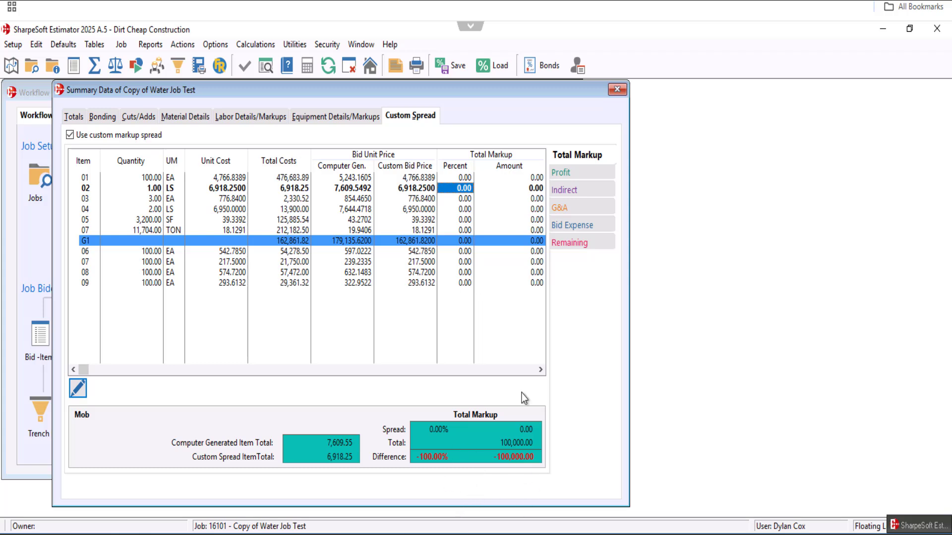
{"action": "type", "text": "20"}
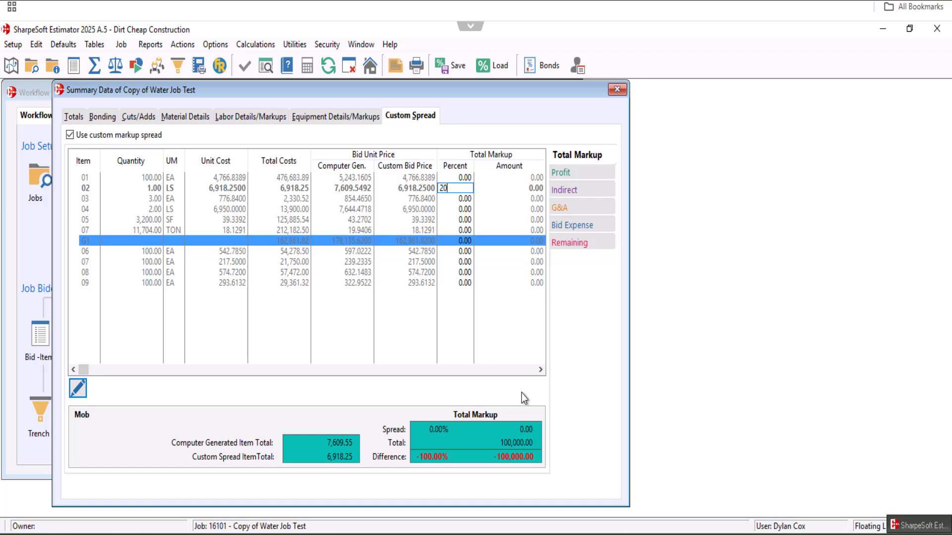
{"action": "key", "text": "Return"}
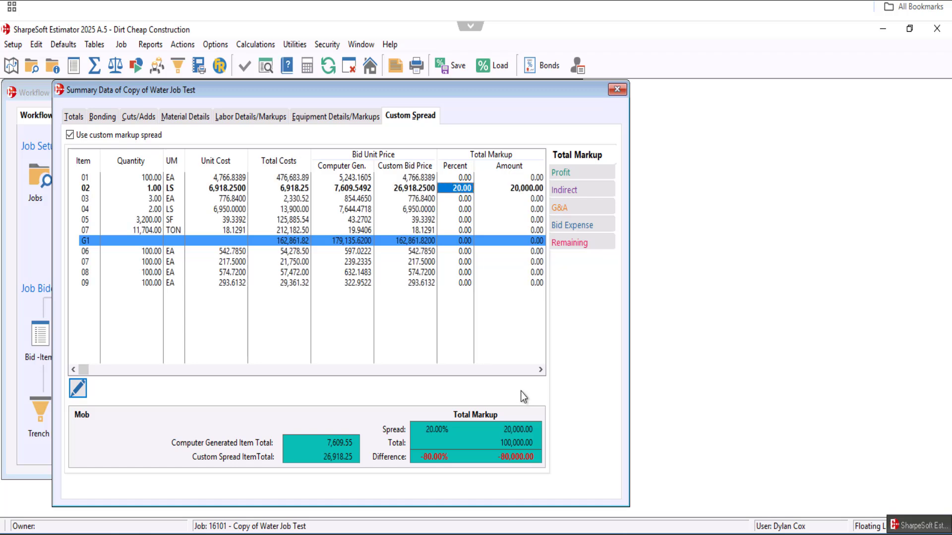
{"action": "left_click", "coordinate": [451, 232]}
{"action": "type", "text": "20"}
{"action": "key", "text": "Return"}
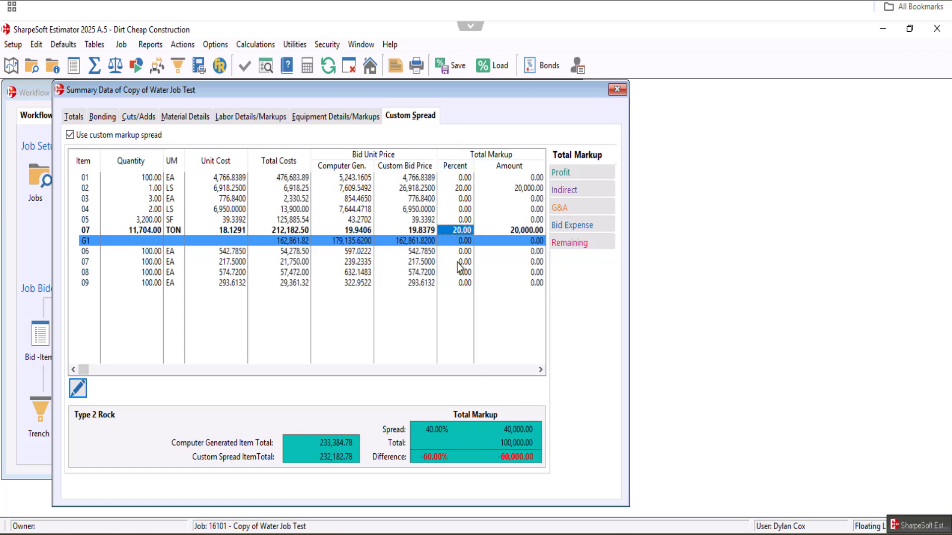
- Set the Total Markup percentage to 40 for item 08, Exc,Install & Back-Fill, and to 20 for item 01
{"action": "left_click", "coordinate": [456, 274]}
{"action": "type", "text": "40"}
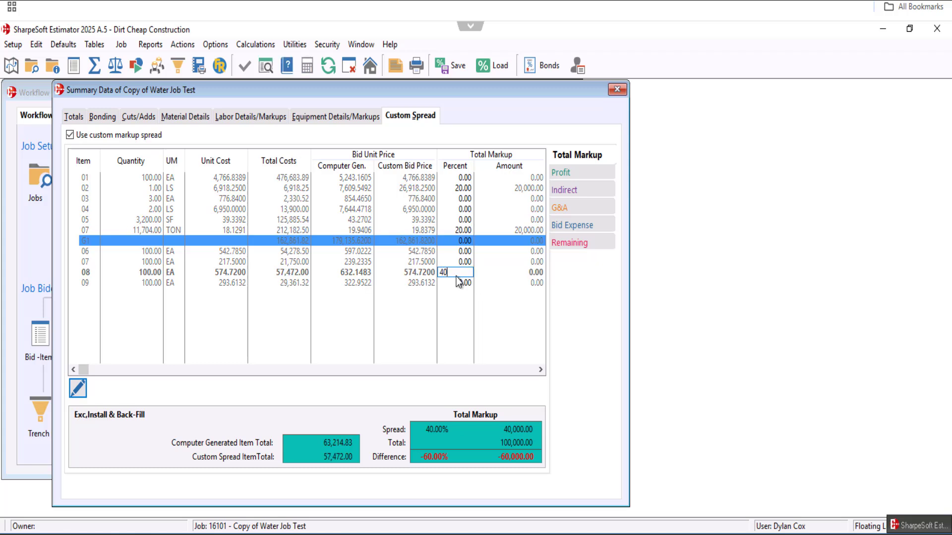
{"action": "key", "text": "Return"}
{"action": "left_click", "coordinate": [457, 177]}
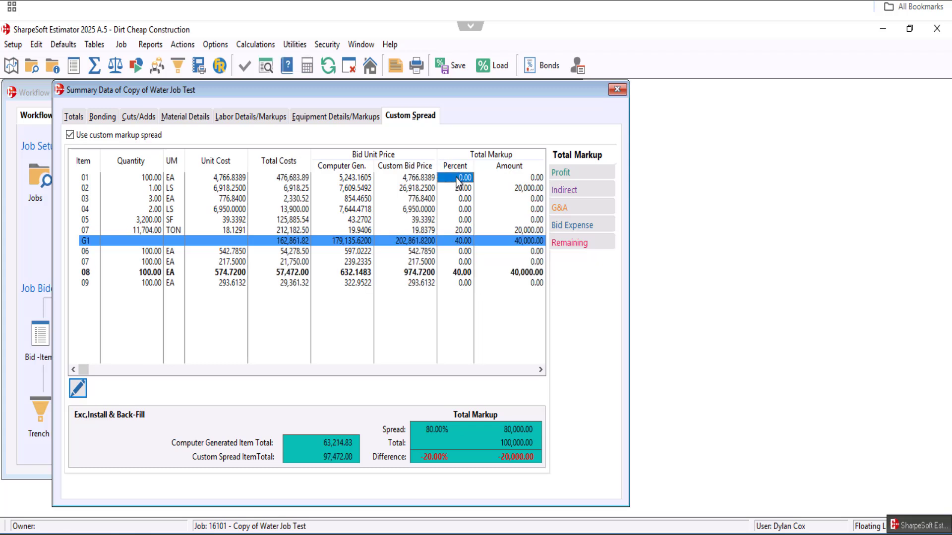
{"action": "type", "text": "20"}
{"action": "key", "text": "Return"}
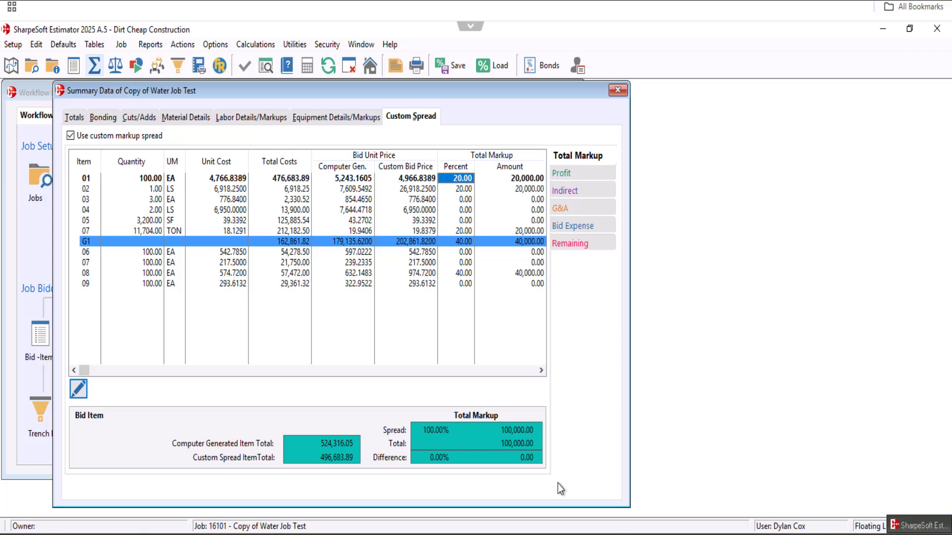
- Reset the Total Markup percentages of bid items 01, 02, 07 (Type 2 Rock) and 08 to 0
{"action": "left_click", "coordinate": [466, 180]}
{"action": "type", "text": "0"}
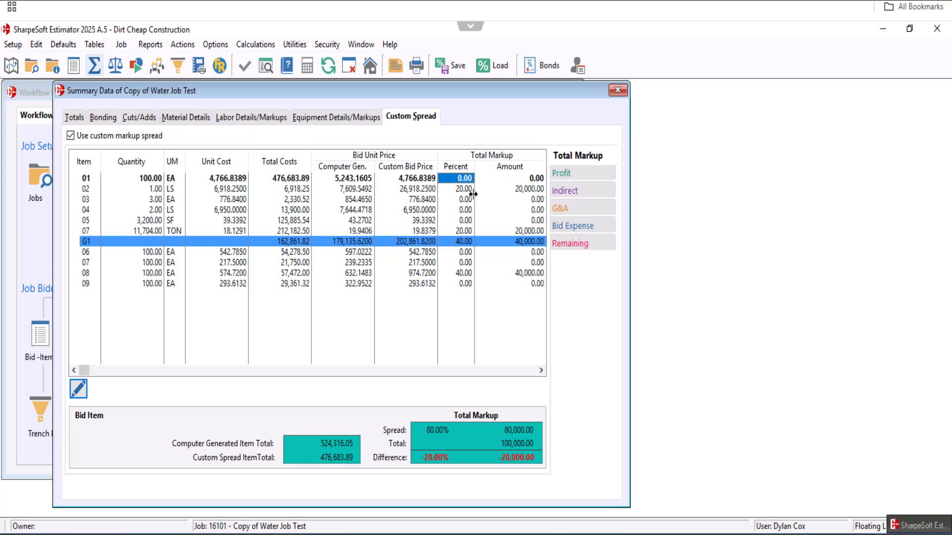
{"action": "left_click", "coordinate": [470, 189]}
{"action": "type", "text": "0"}
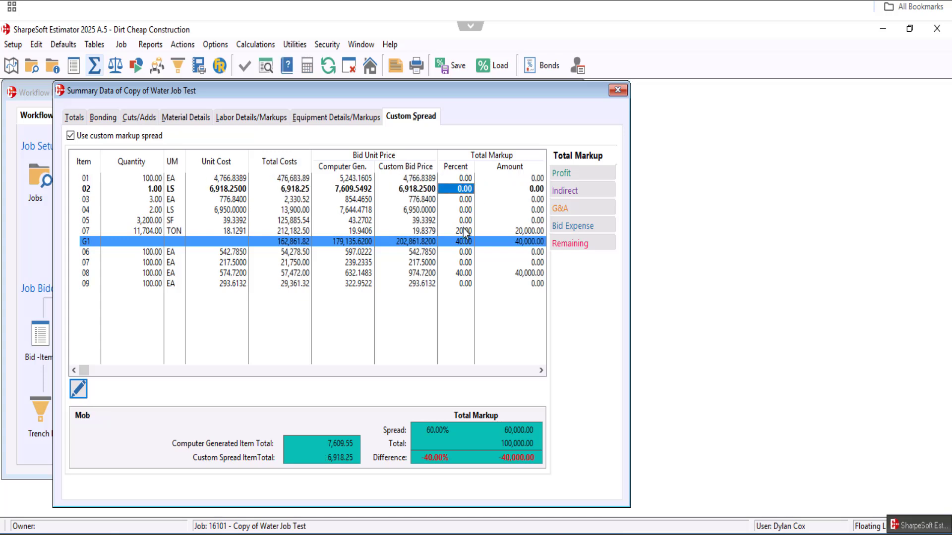
{"action": "left_click", "coordinate": [462, 229]}
{"action": "type", "text": "0"}
{"action": "key", "text": "Return"}
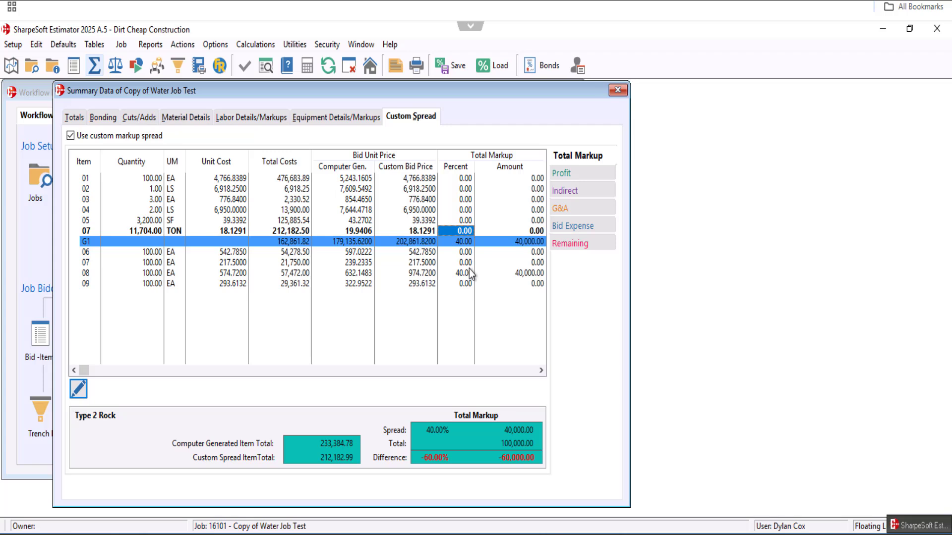
{"action": "left_click", "coordinate": [469, 272]}
{"action": "type", "text": "0"}
{"action": "key", "text": "Return"}
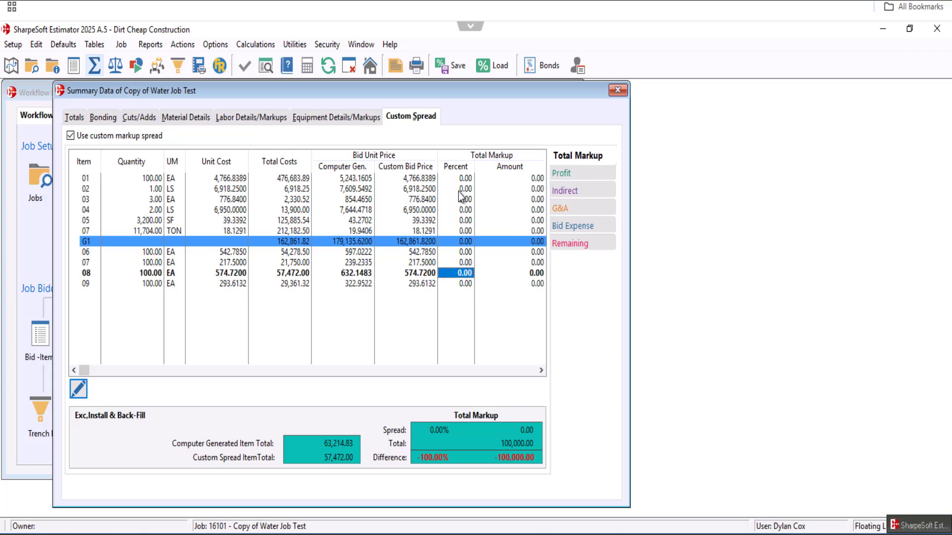
- Set the Total Markup percentage of bid item 01 to 20 and lock that item
{"action": "left_click", "coordinate": [458, 192]}
{"action": "right_click", "coordinate": [457, 192]}
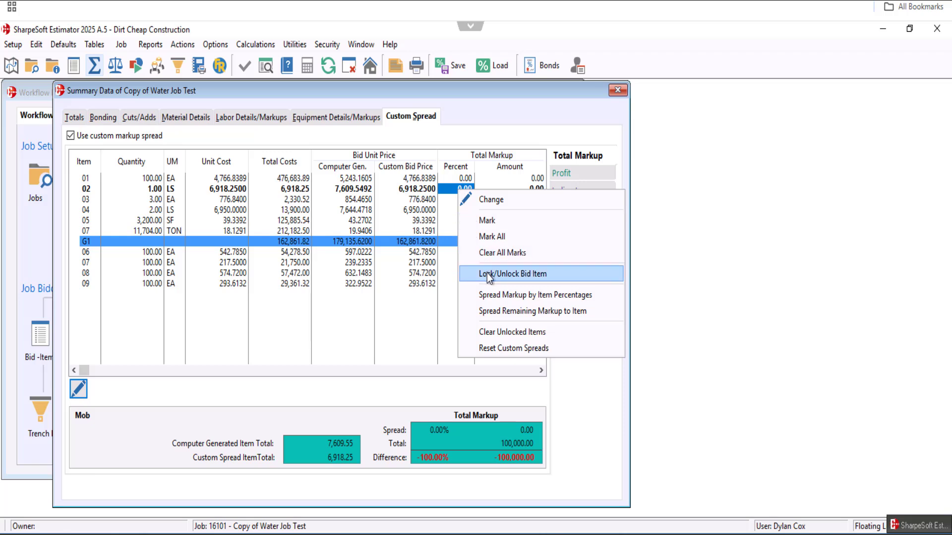
{"action": "left_click", "coordinate": [449, 180]}
{"action": "type", "text": "20"}
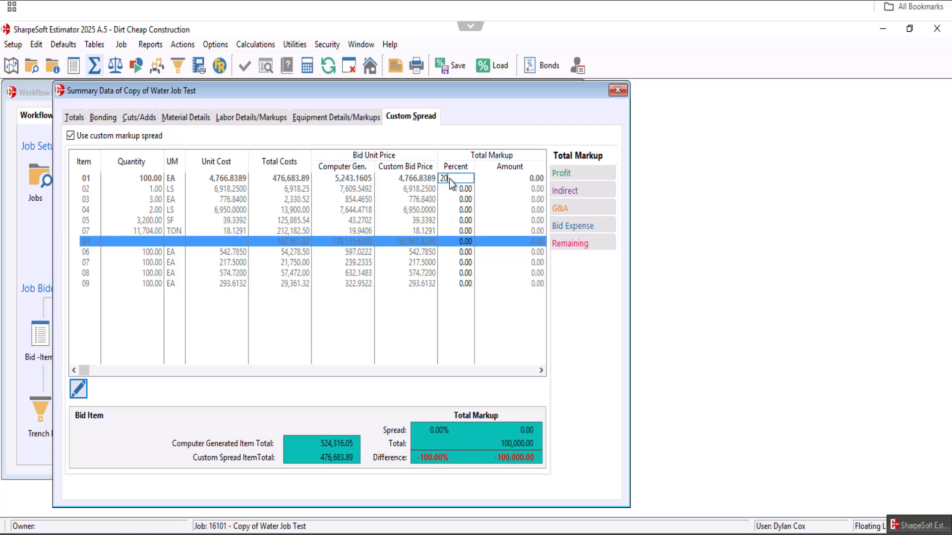
{"action": "key", "text": "Return"}
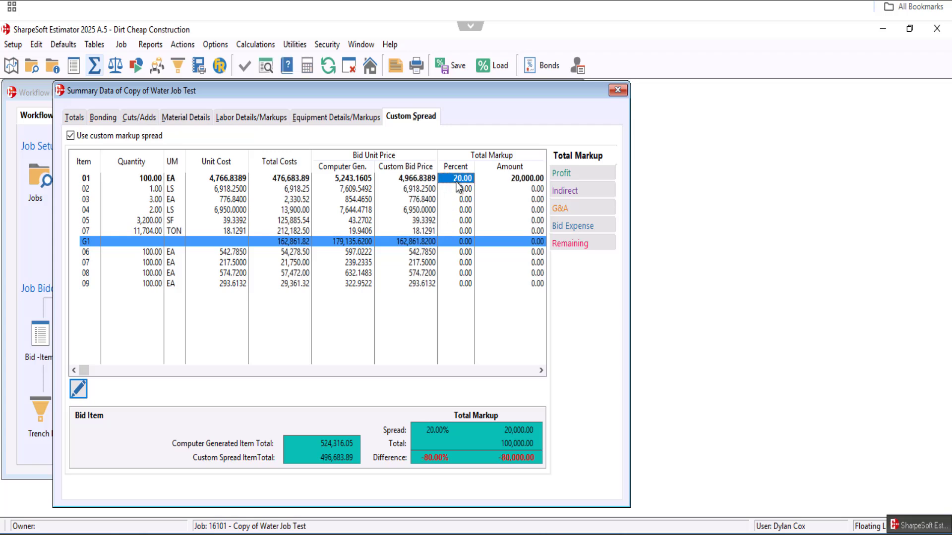
{"action": "right_click", "coordinate": [456, 181]}
{"action": "left_click", "coordinate": [506, 265]}
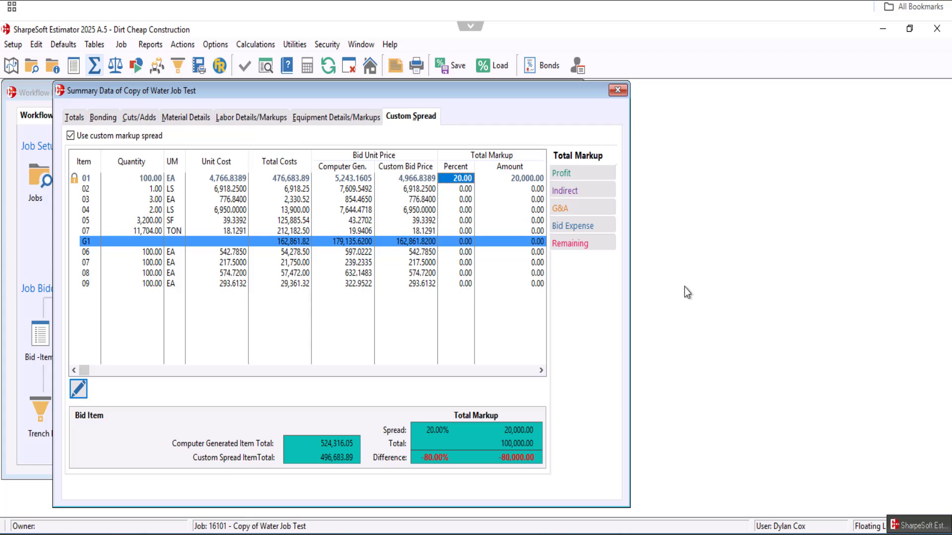
{"action": "right_click", "coordinate": [460, 212]}
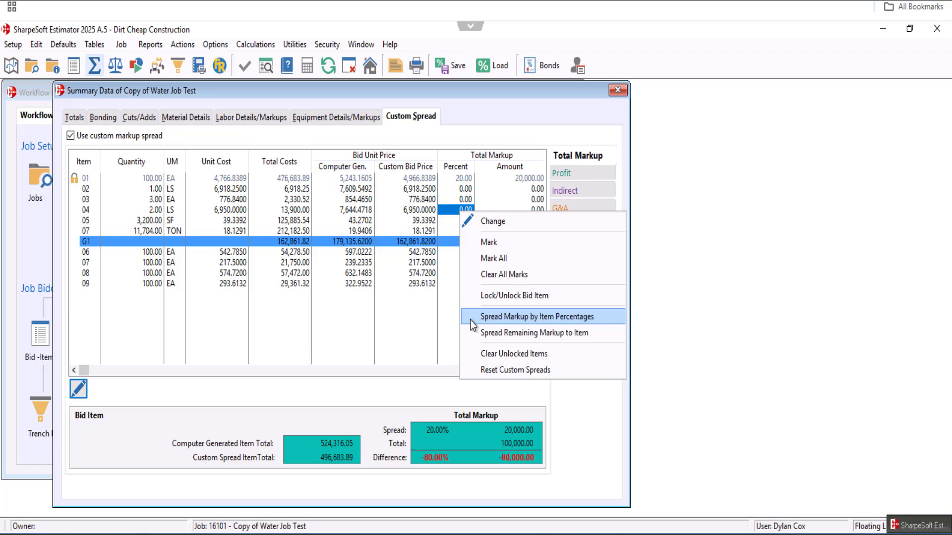
{"action": "left_click", "coordinate": [496, 317]}
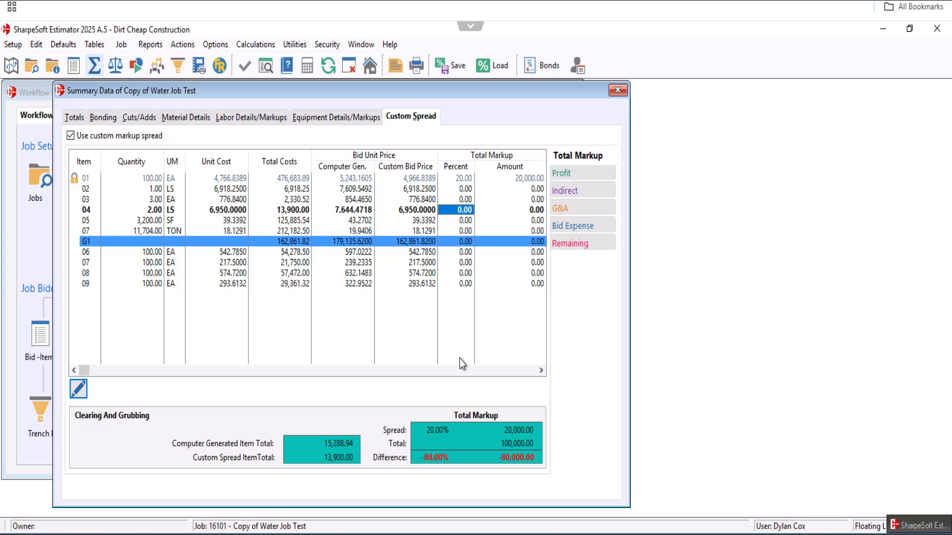
{"action": "right_click", "coordinate": [456, 229]}
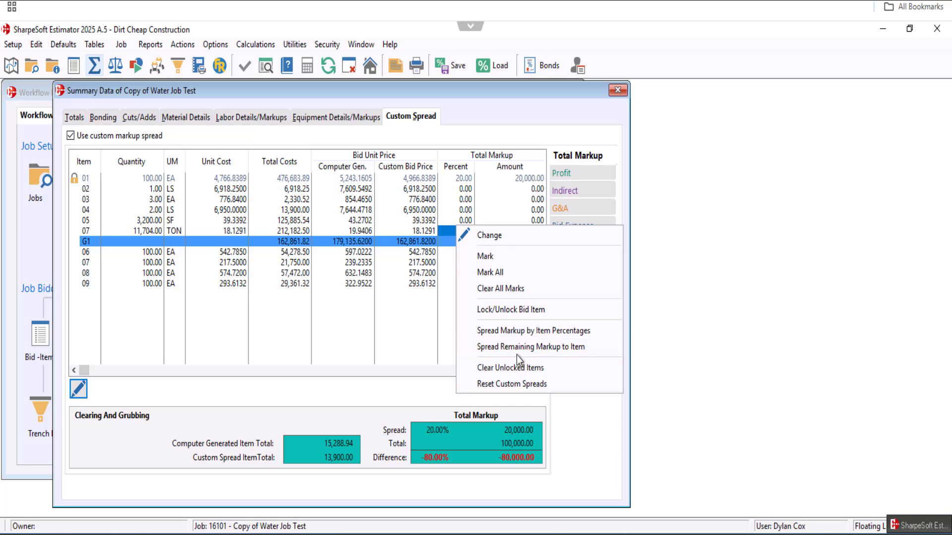
{"action": "left_click", "coordinate": [425, 397]}
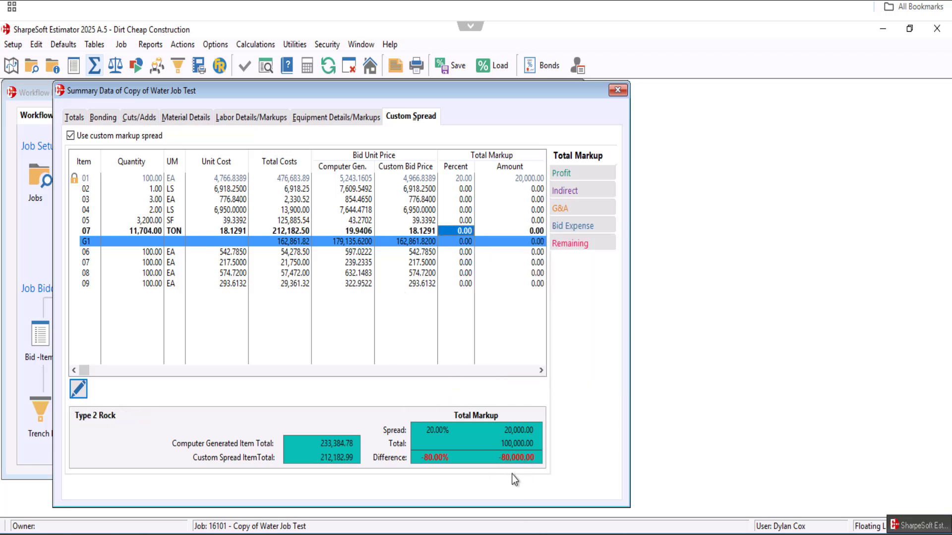
- Spread the markup by item percentages across the unlocked bid items
{"action": "right_click", "coordinate": [465, 210]}
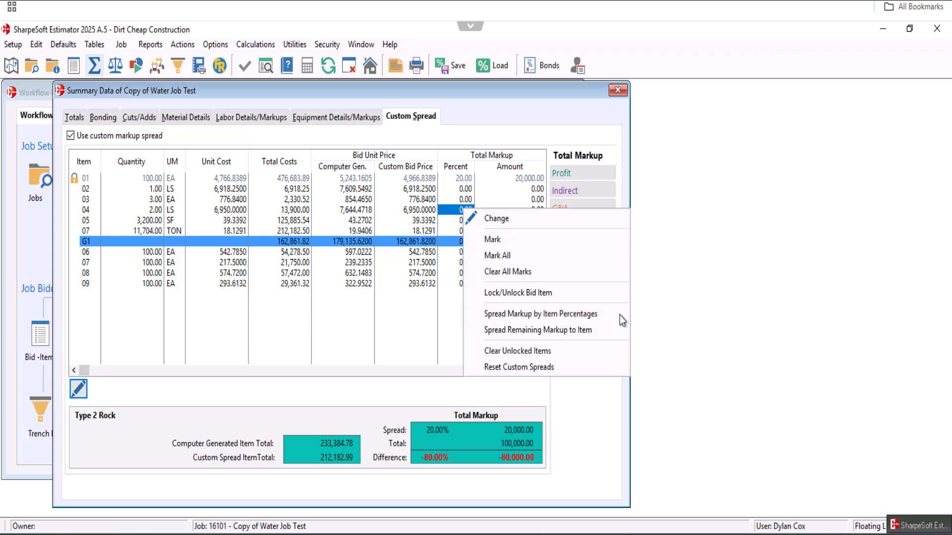
{"action": "left_click", "coordinate": [579, 314]}
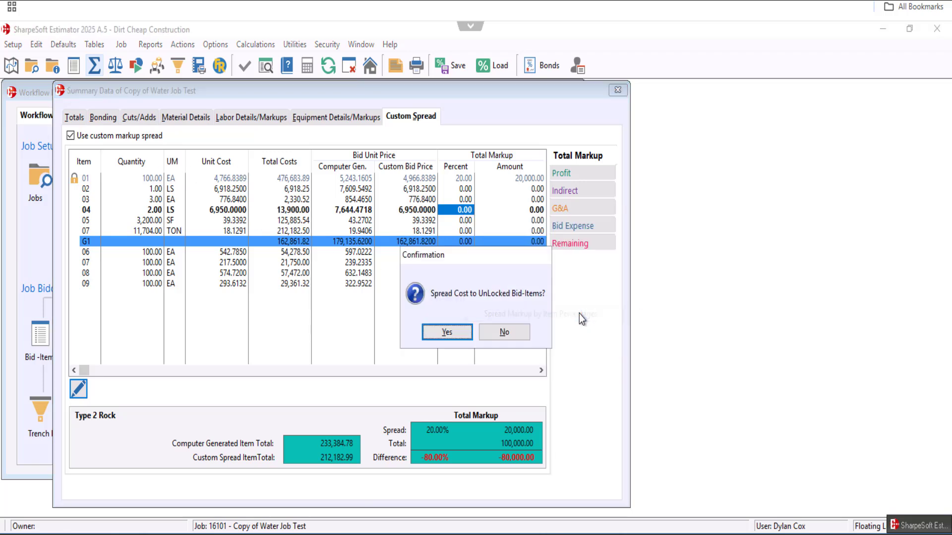
{"action": "left_click", "coordinate": [446, 334]}
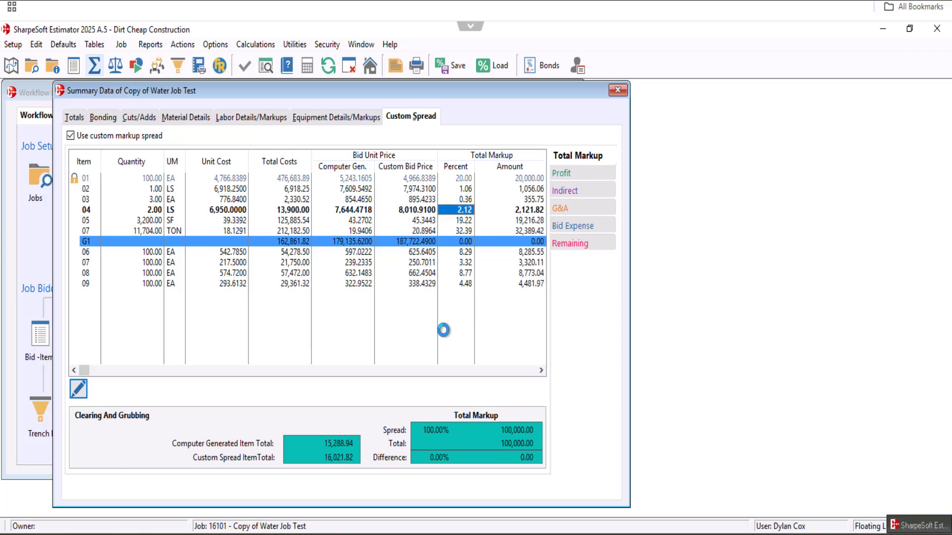